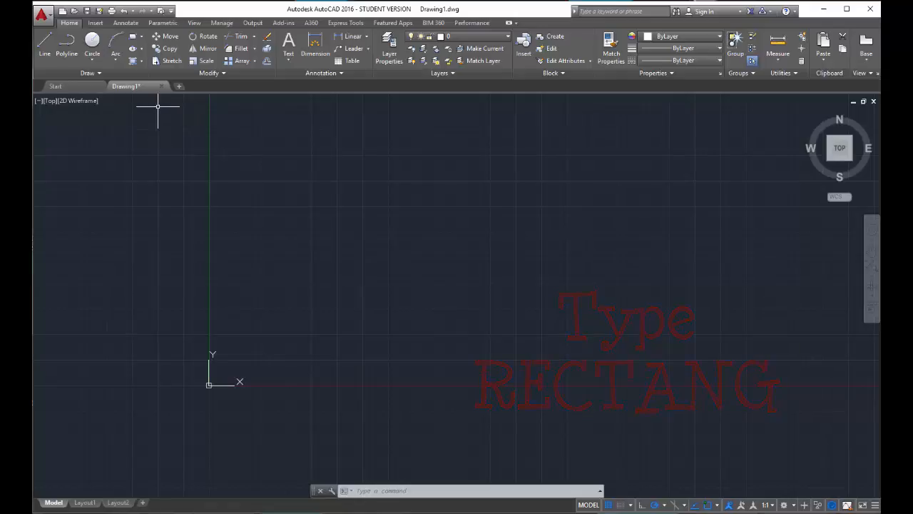
Draw a freehand horizontal rectangle about 3' wide and 1' high in the open drawing area.
click(132, 37)
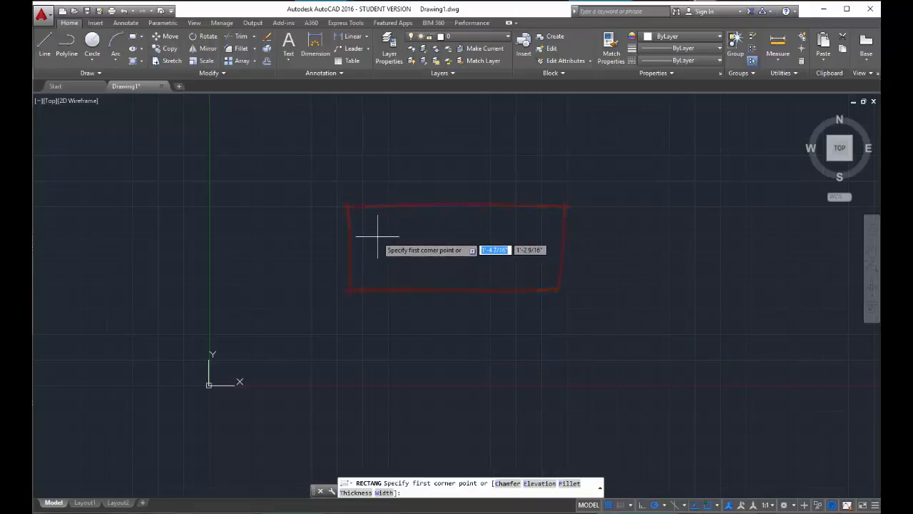
click(262, 150)
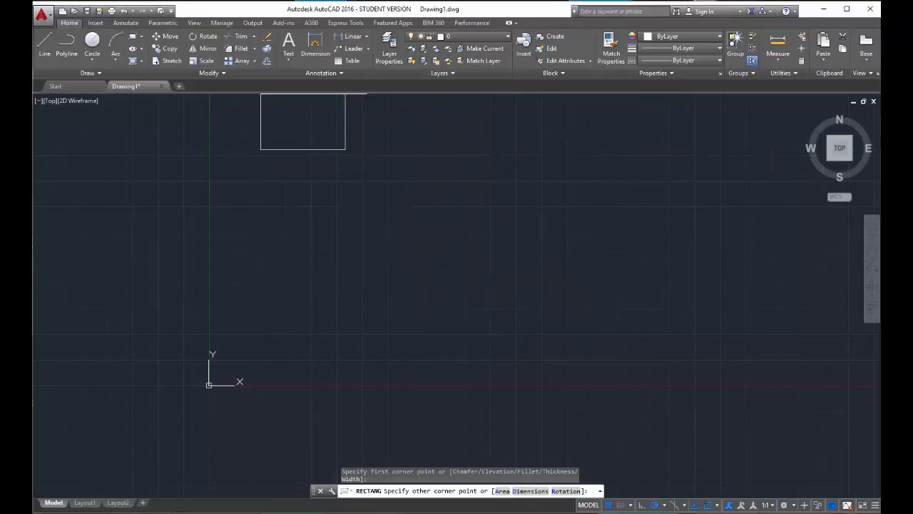
middle_drag(399, 141, 423, 251)
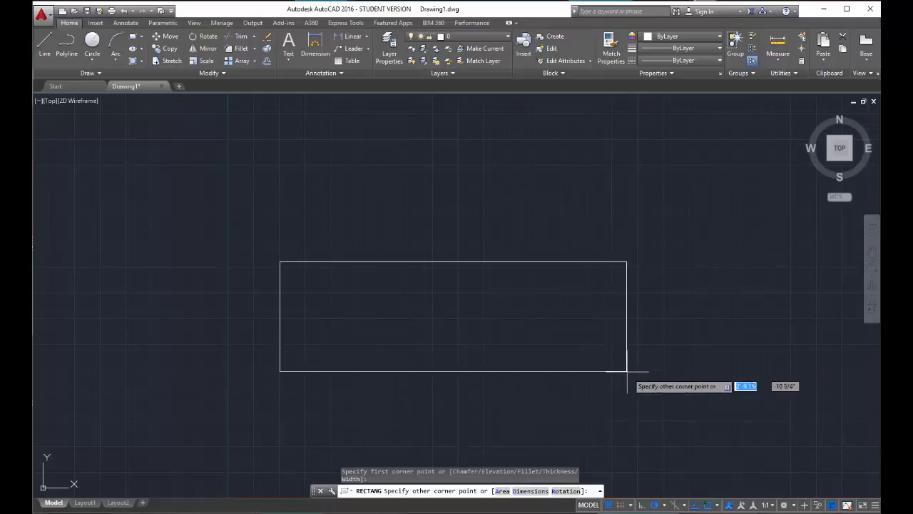
click(638, 390)
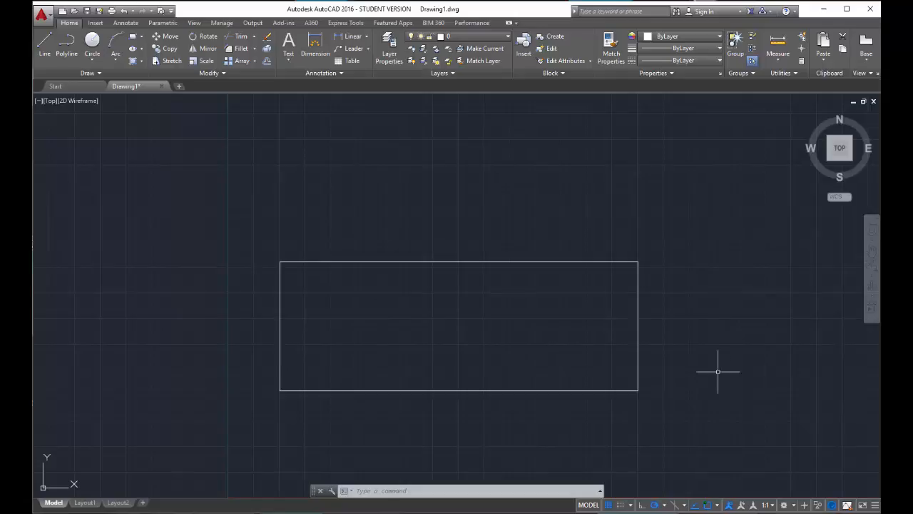
Stretch the rectangle's right side inward to about half its width, and pull it back out to nearly full width.
click(639, 279)
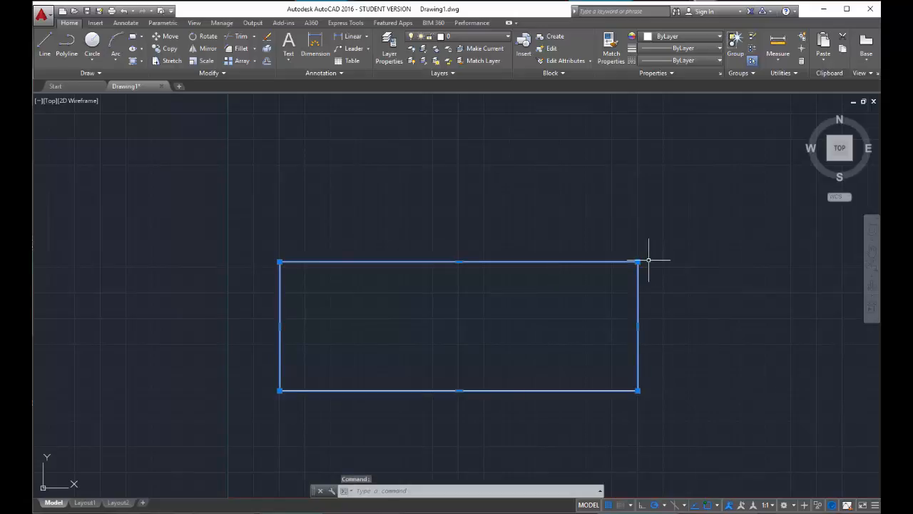
mouse_move(638, 262)
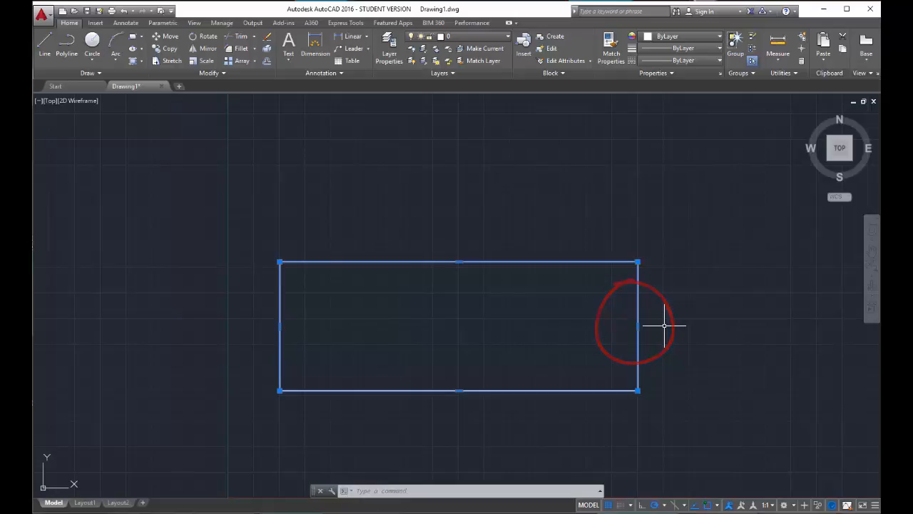
click(638, 326)
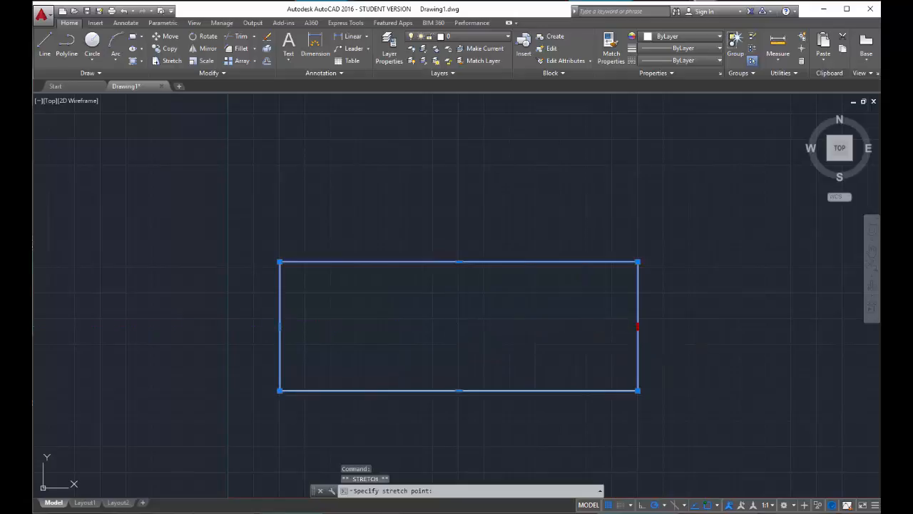
click(452, 326)
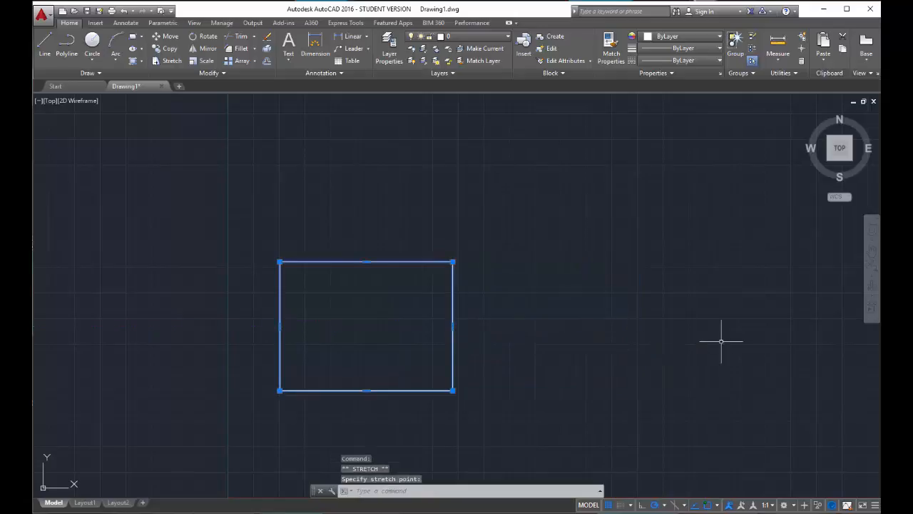
click(453, 326)
click(627, 326)
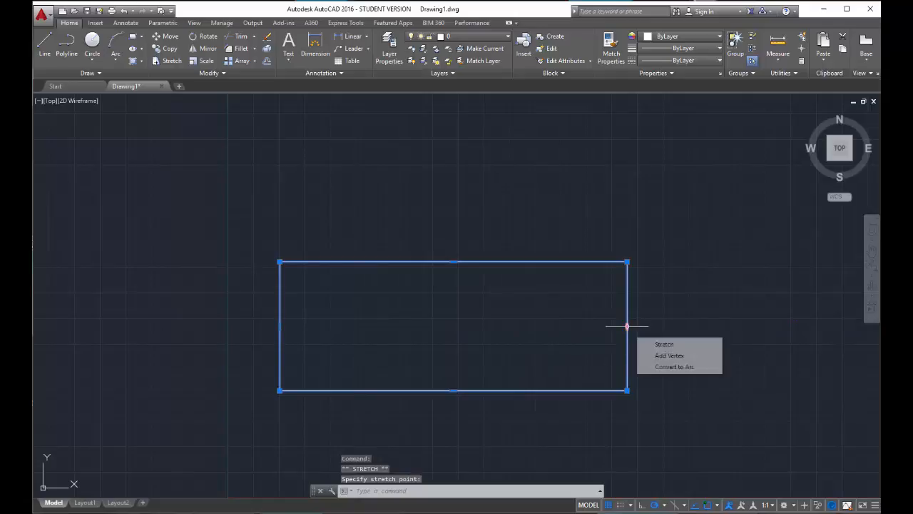
Stretch the rectangle's right side up and inward into a parallelogram, and pull its lower-right corner outward and down.
click(627, 327)
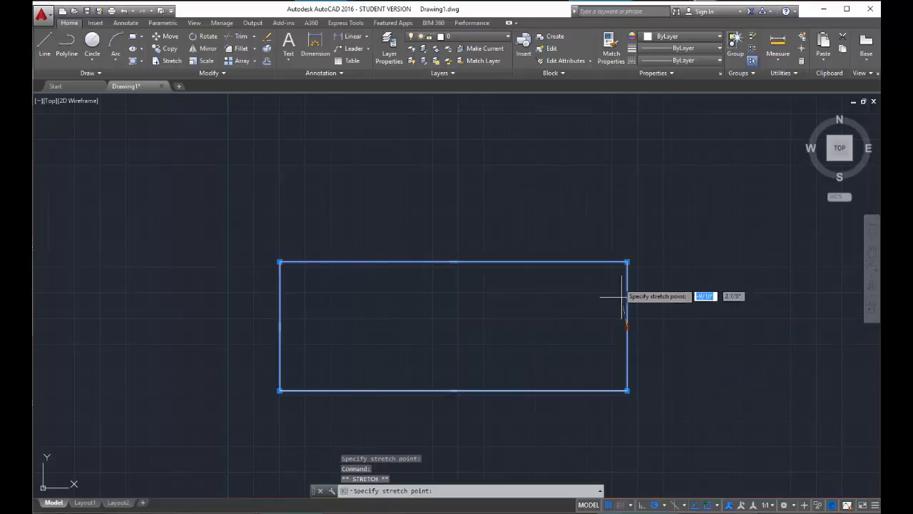
click(546, 211)
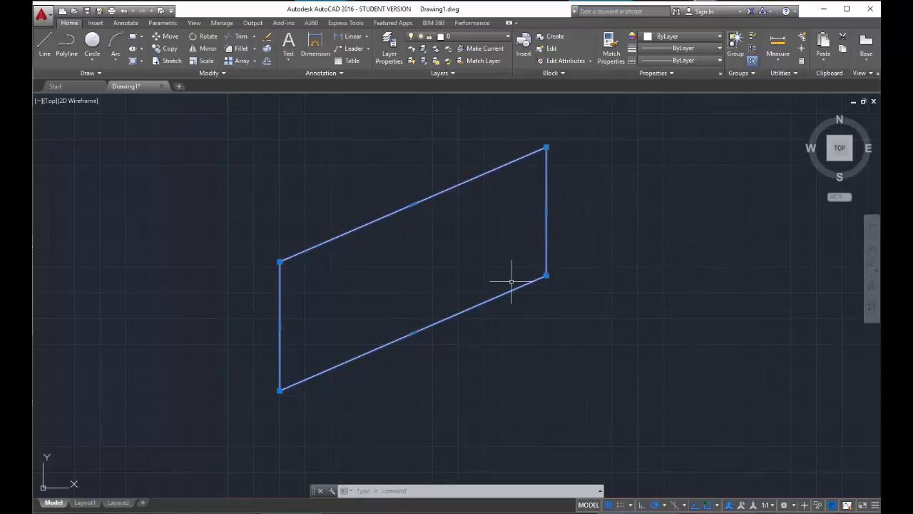
click(546, 276)
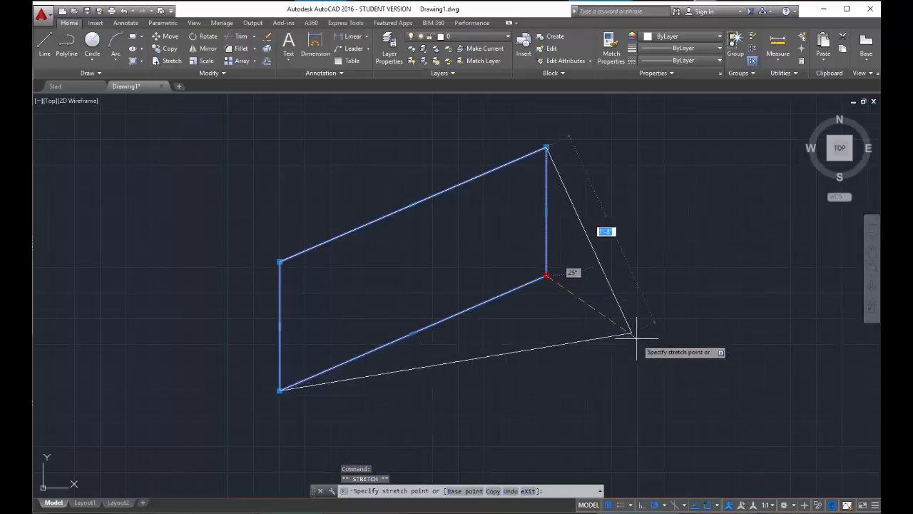
click(711, 421)
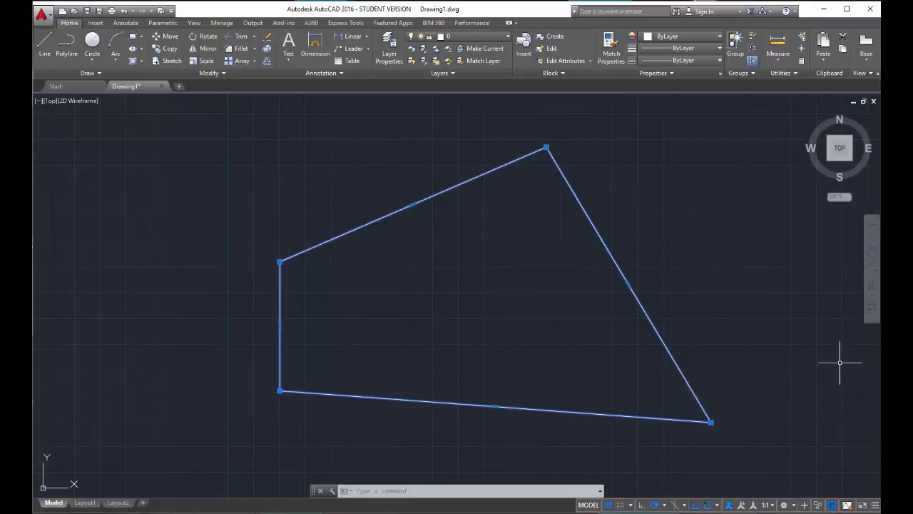
Stretch the quadrilateral's slanted right side inward by its midpoint, and delete the whole shape.
click(629, 285)
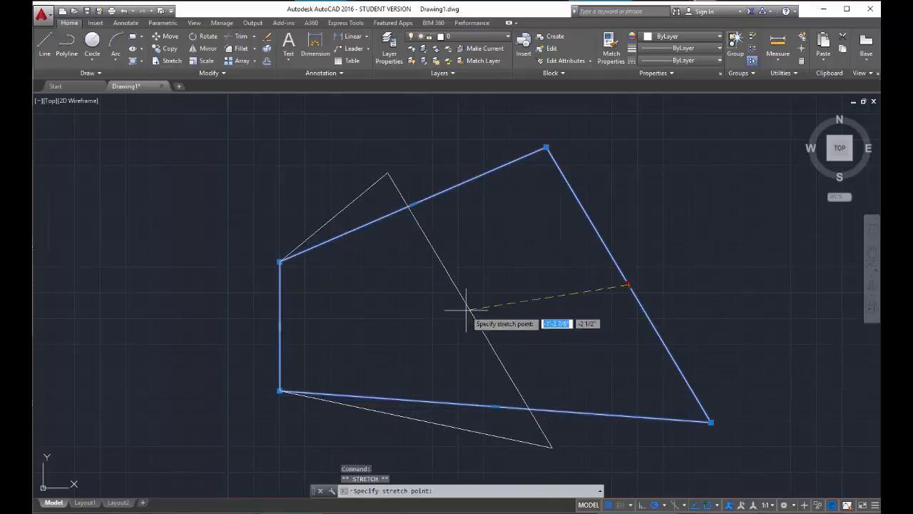
key(Down)
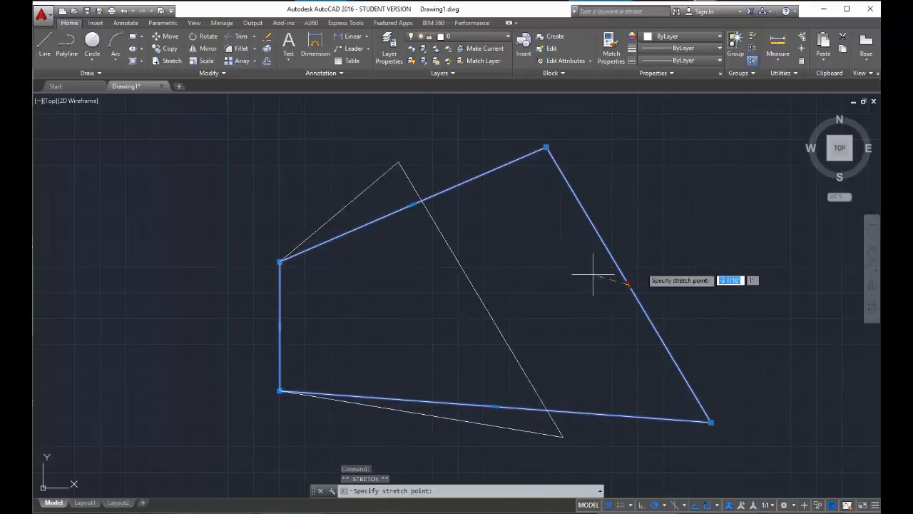
key(Down)
click(478, 294)
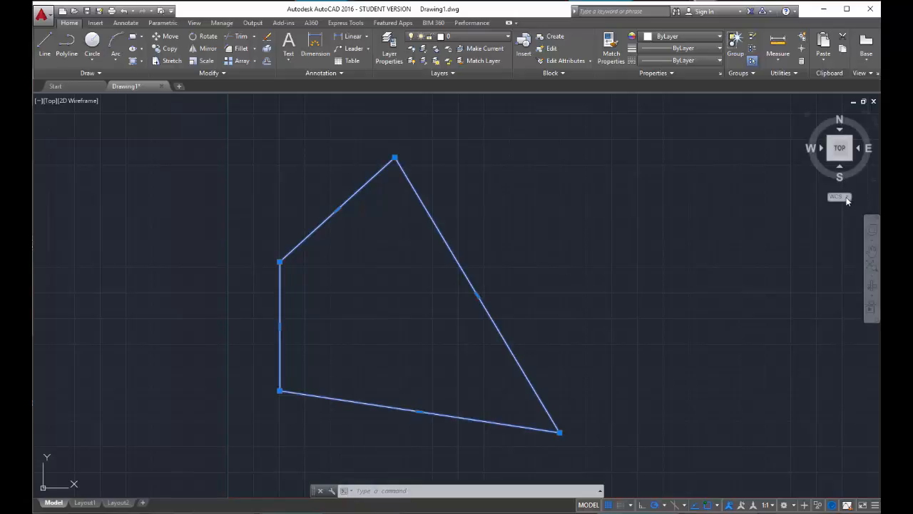
key(Delete)
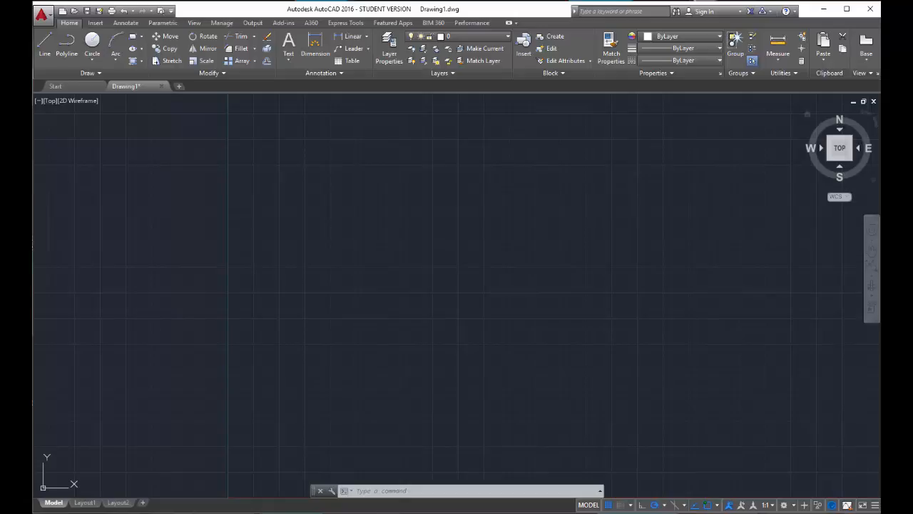
Draw a rectangle using the Dimensions option, with a length of 6" and a width of 9", extending down and right from its first corner.
click(132, 37)
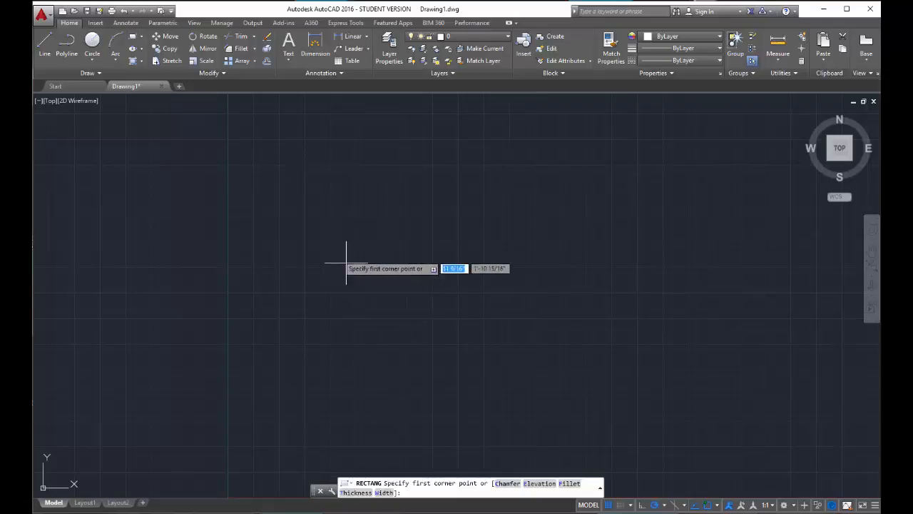
click(317, 226)
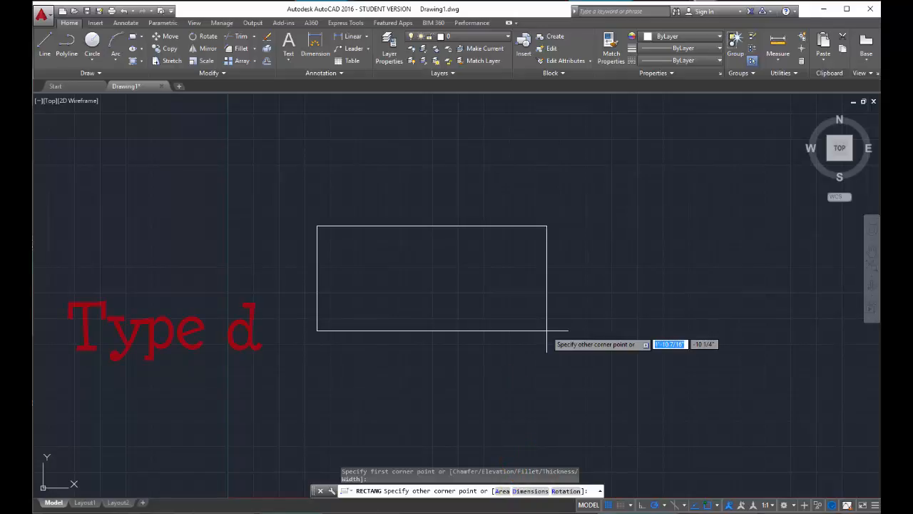
text(d)
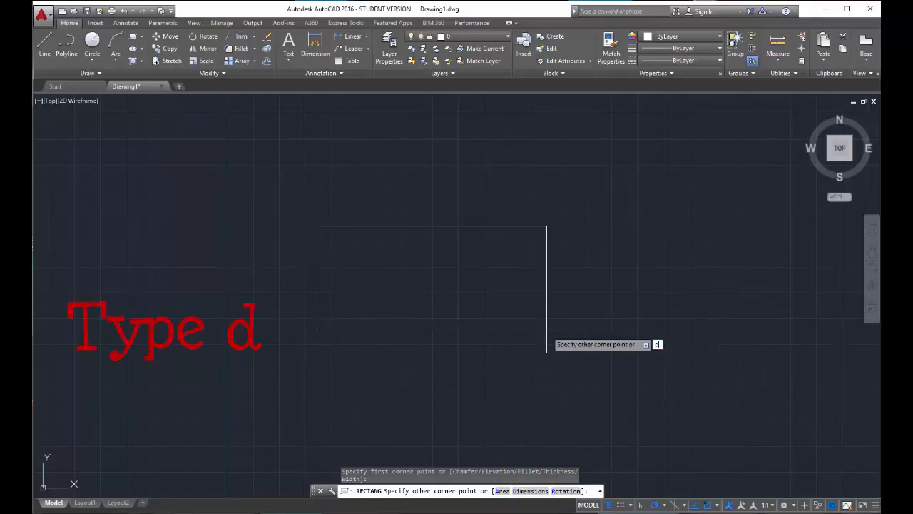
key(Return)
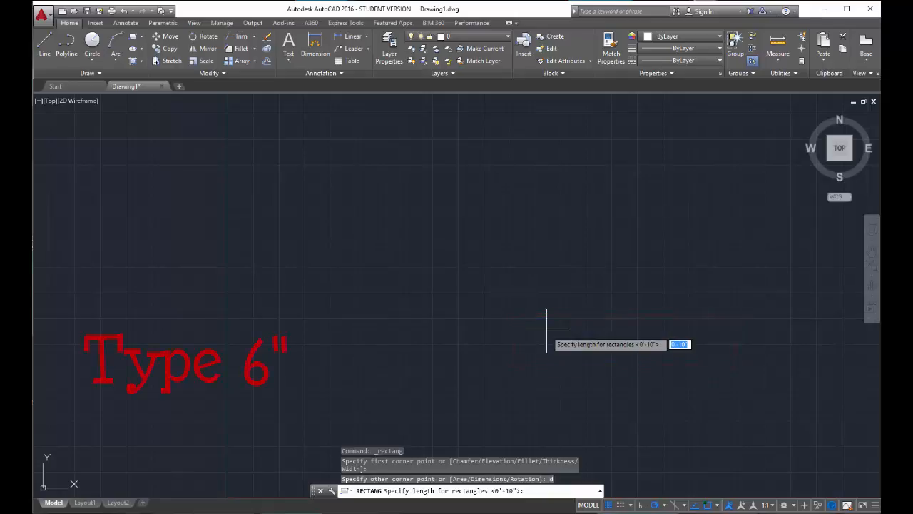
text(6")
key(Return)
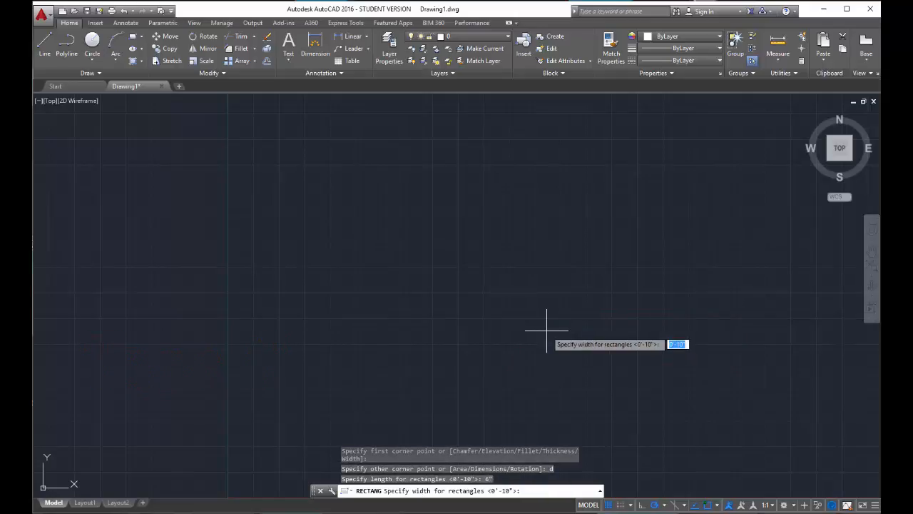
text(9)
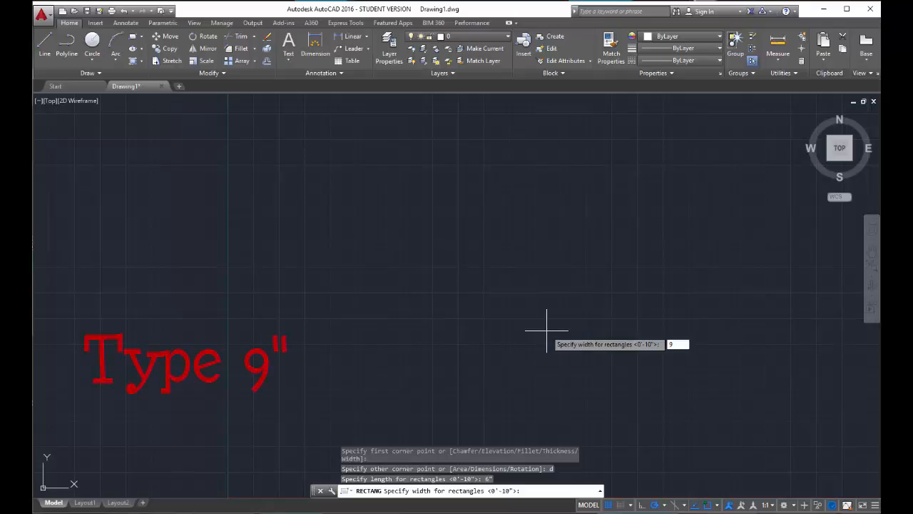
text(")
key(Return)
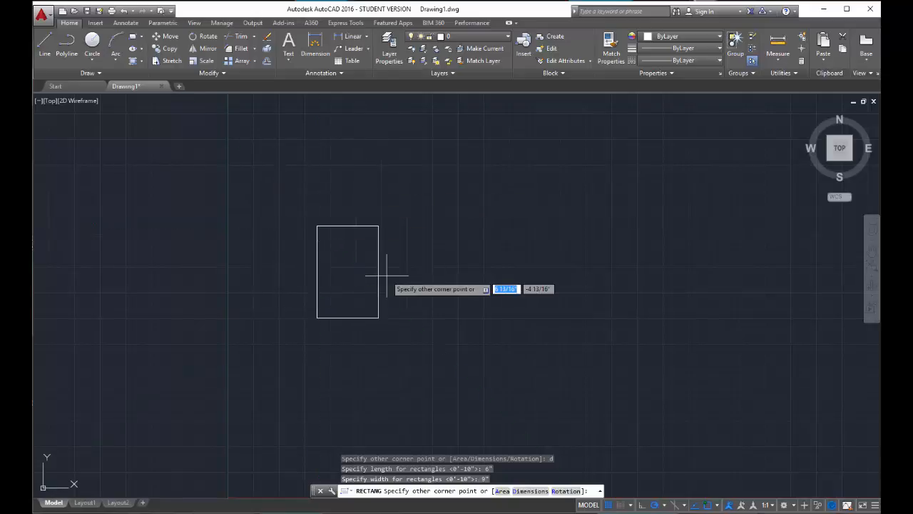
click(429, 322)
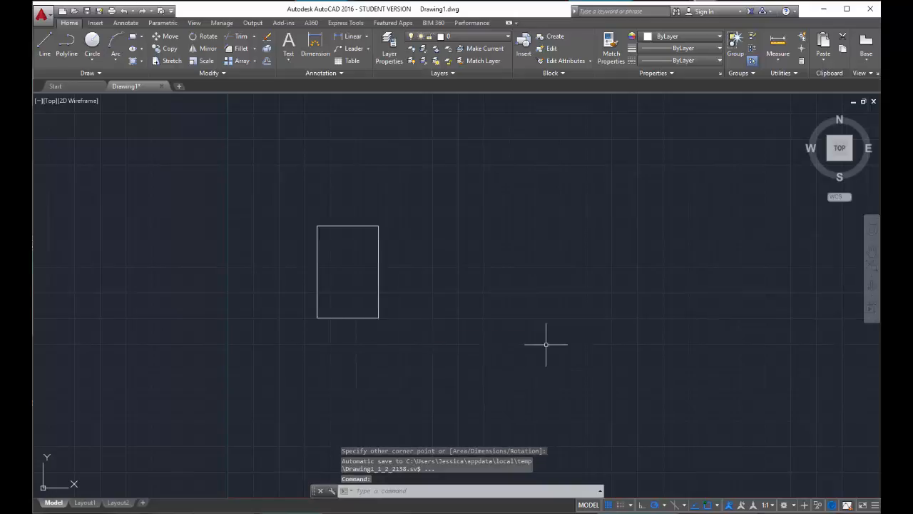
Measure the lengths of the rectangle's right and top edges.
click(778, 43)
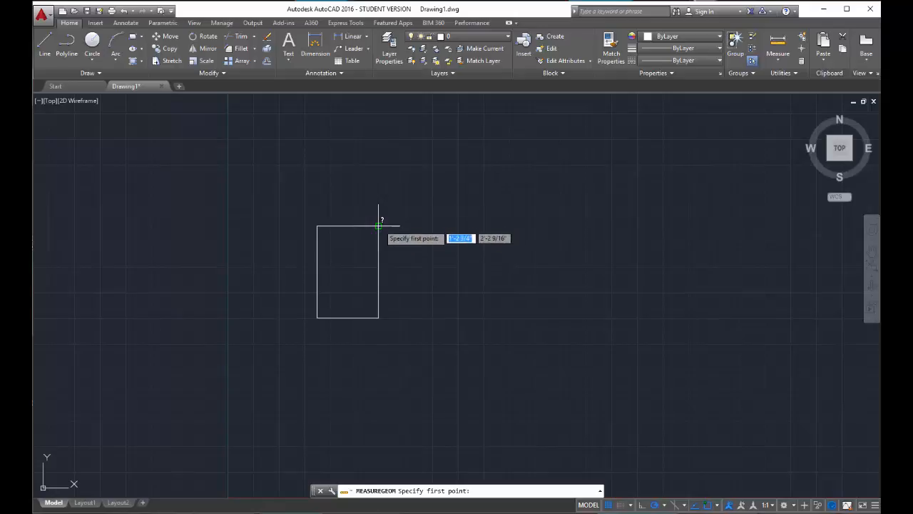
click(379, 226)
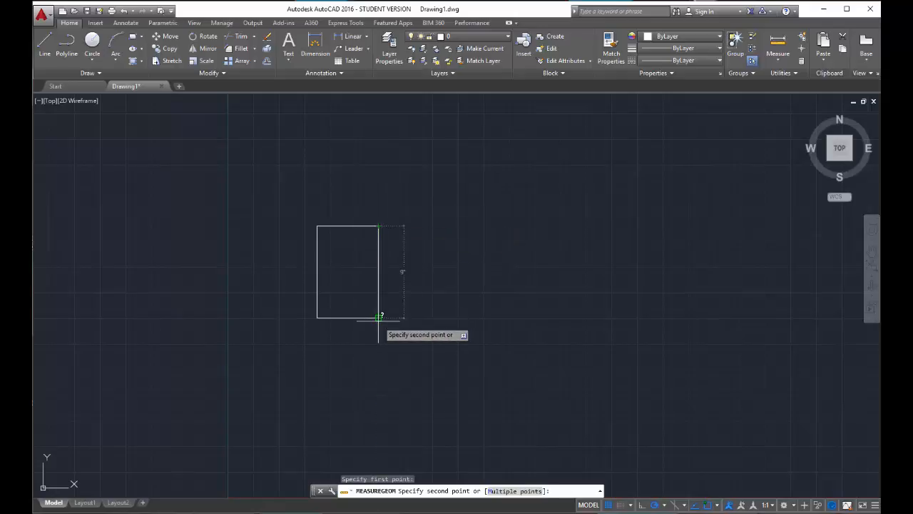
key(Escape)
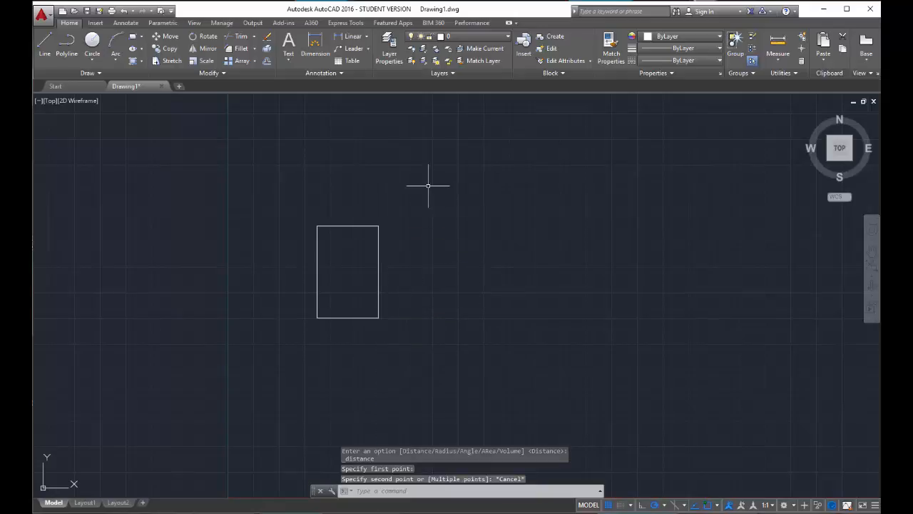
click(789, 46)
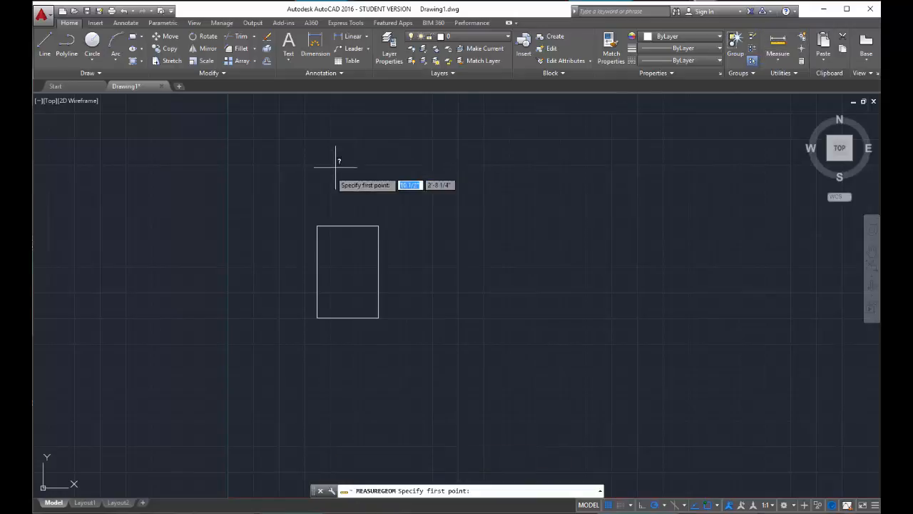
click(317, 227)
click(378, 227)
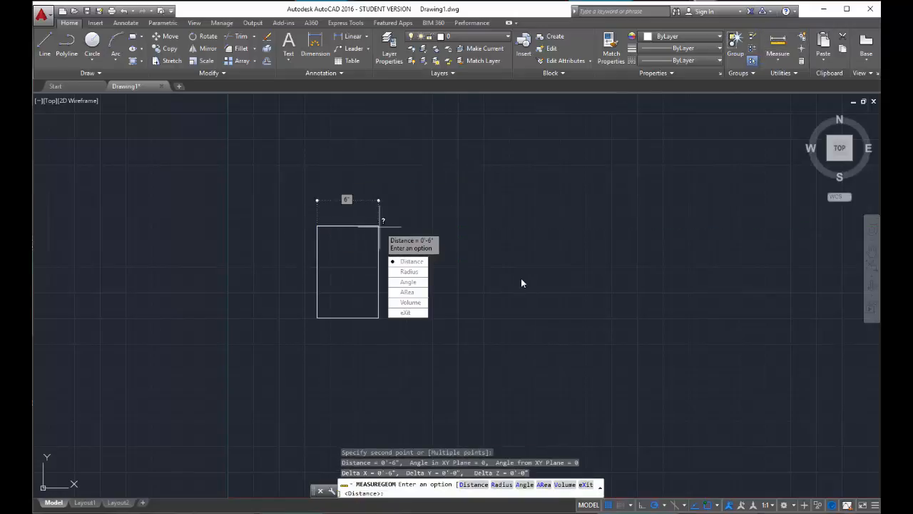
key(Escape)
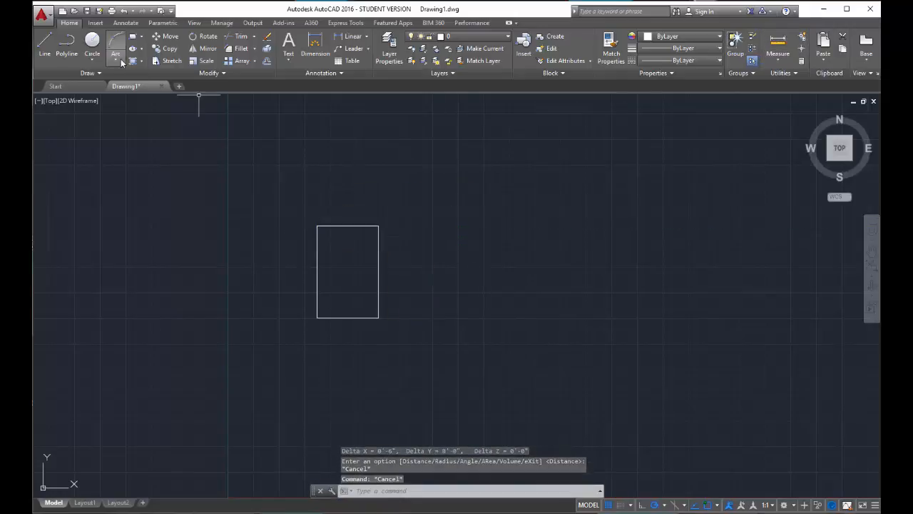
Draw a second rectangle using the Dimensions option, with a length of 8" and a width of 2", extending down and left from its first corner.
click(133, 37)
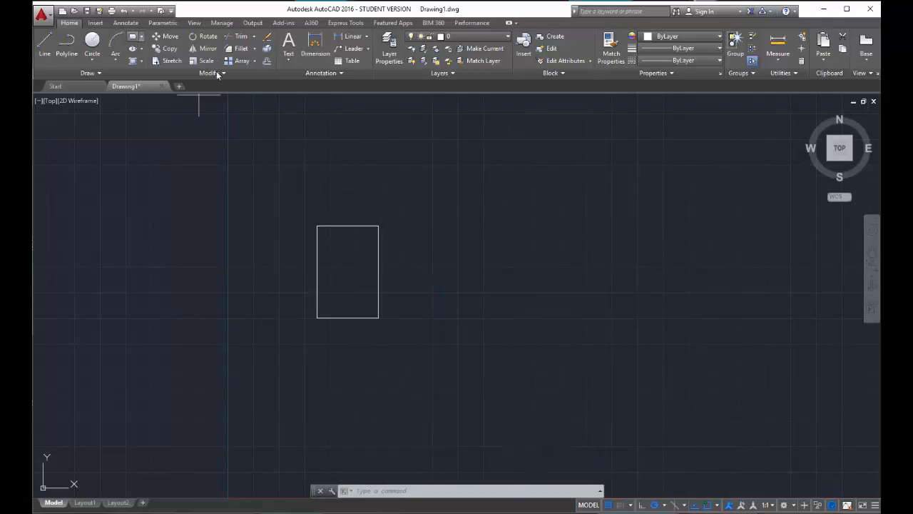
click(631, 190)
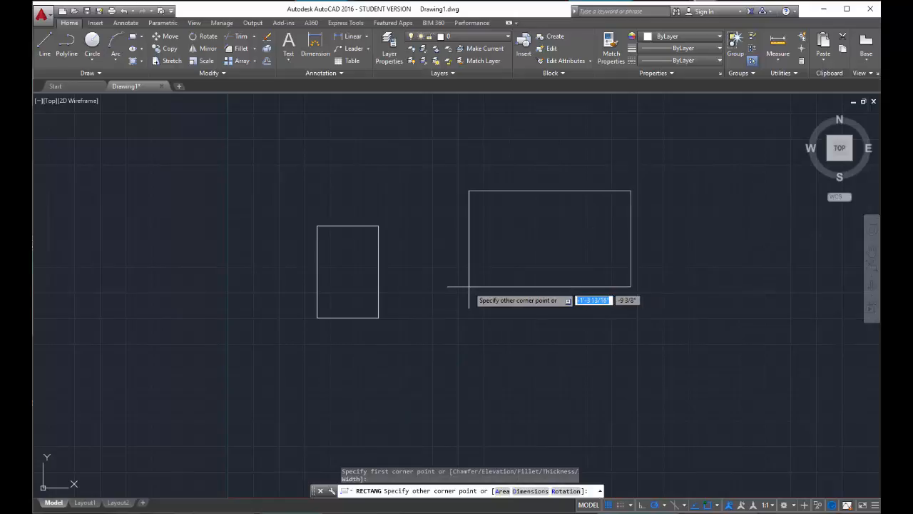
text(d)
key(Return)
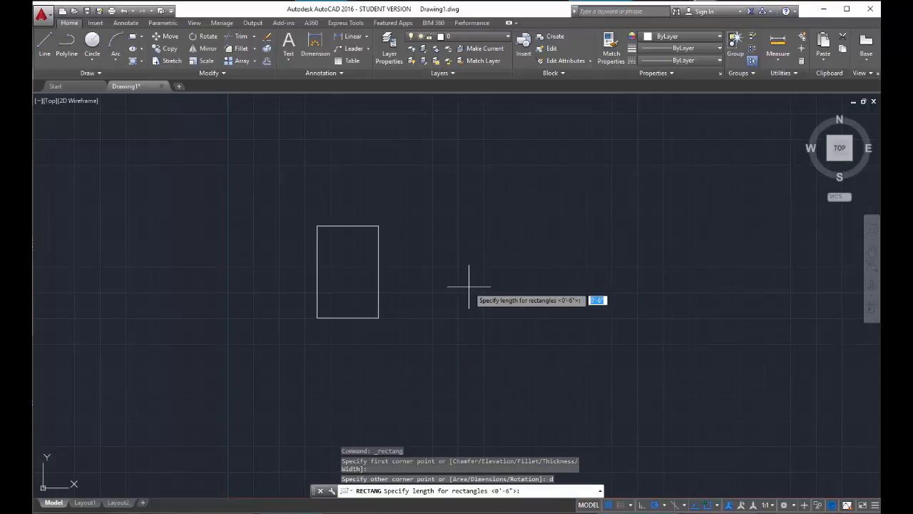
text(8')
key(Return)
text(2)
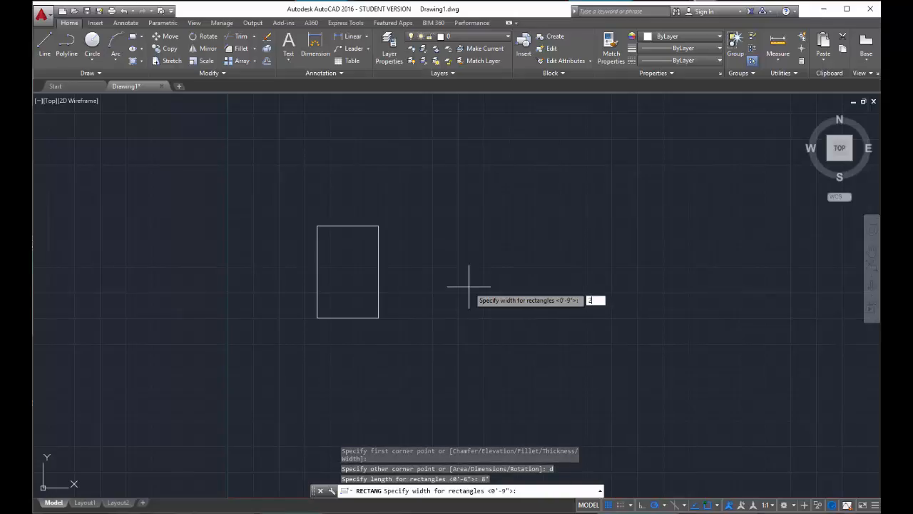
text(")
key(Return)
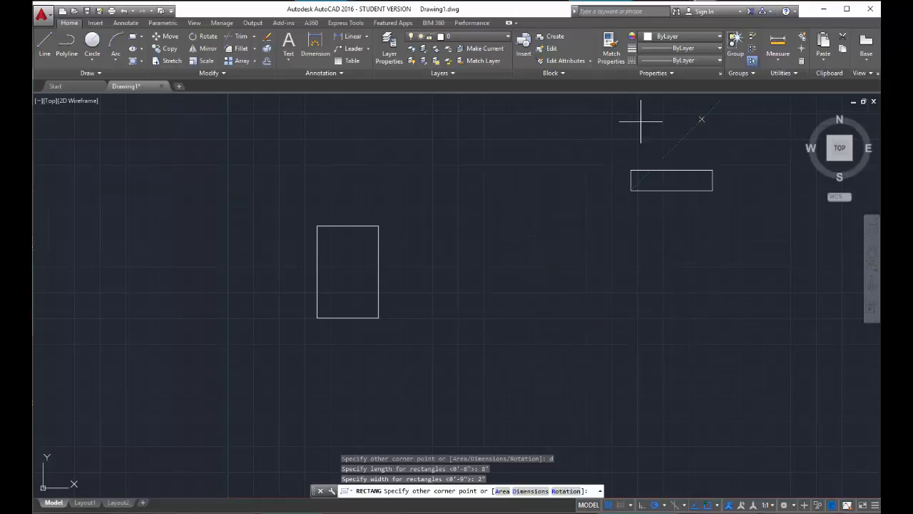
click(528, 278)
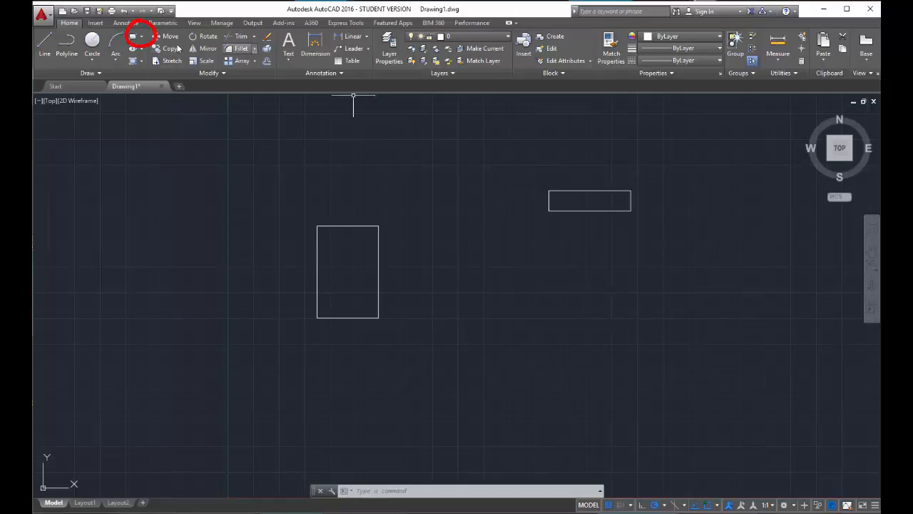
Draw a 6-sided polygon centred below the 8" by 2" rectangle, inscribed in a circle with a radius of 12".
click(142, 38)
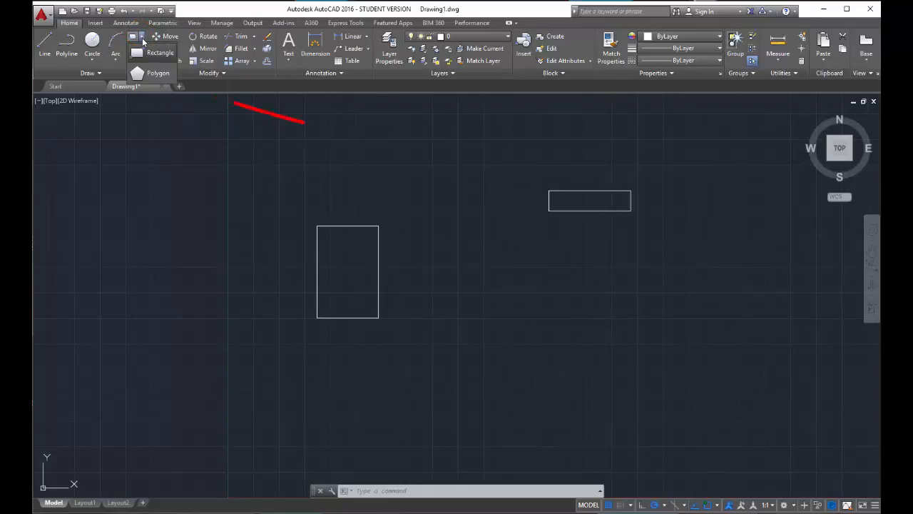
click(154, 73)
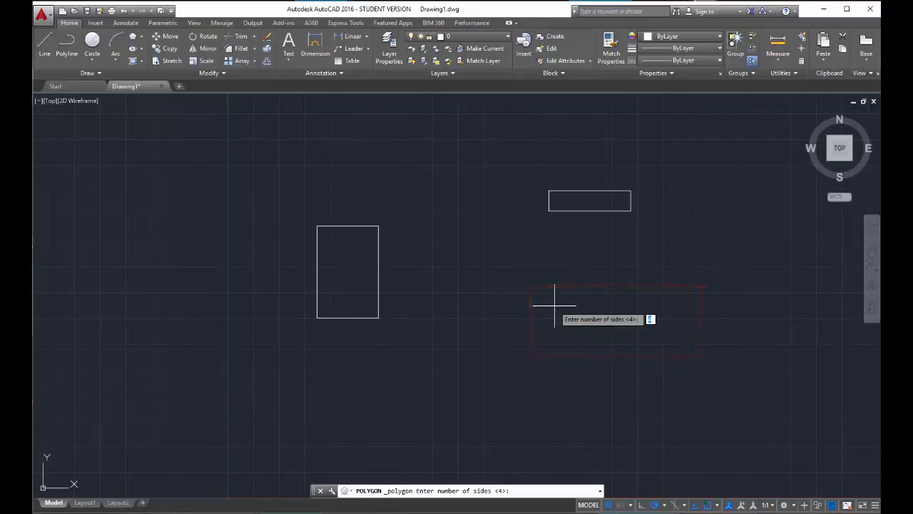
text(6)
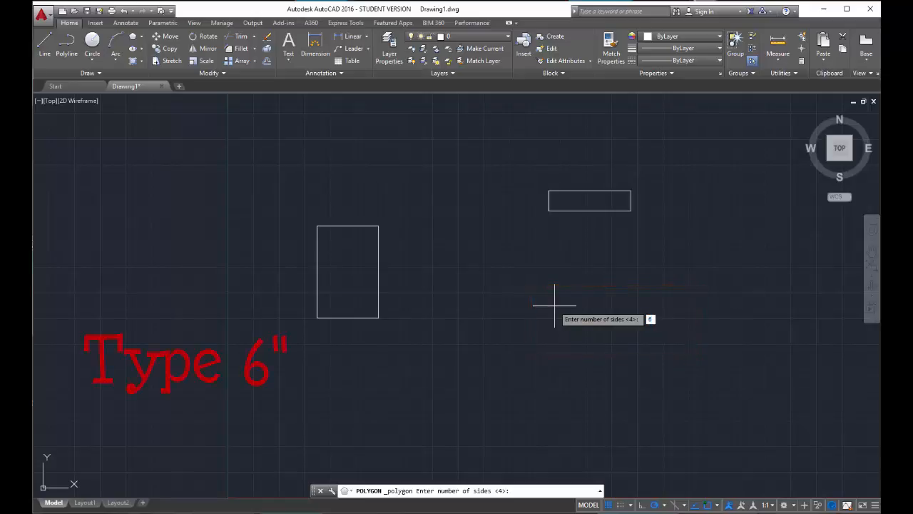
key(Return)
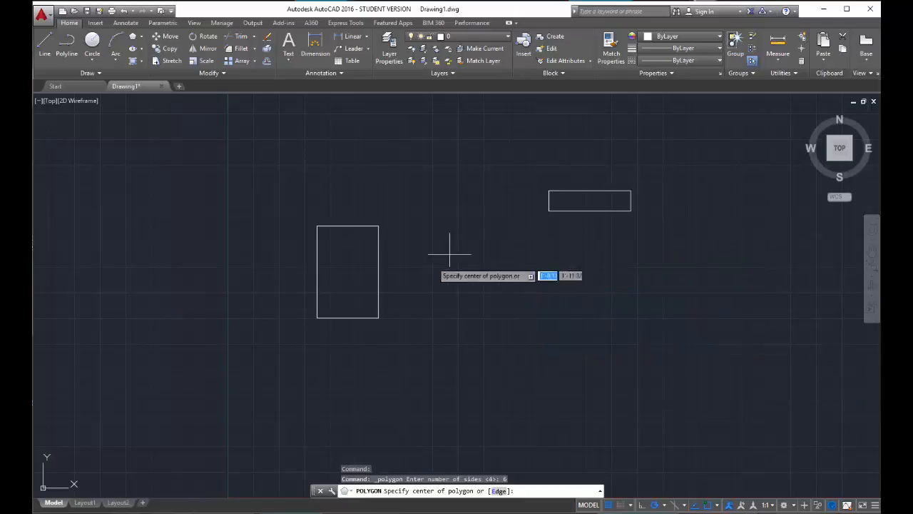
click(577, 337)
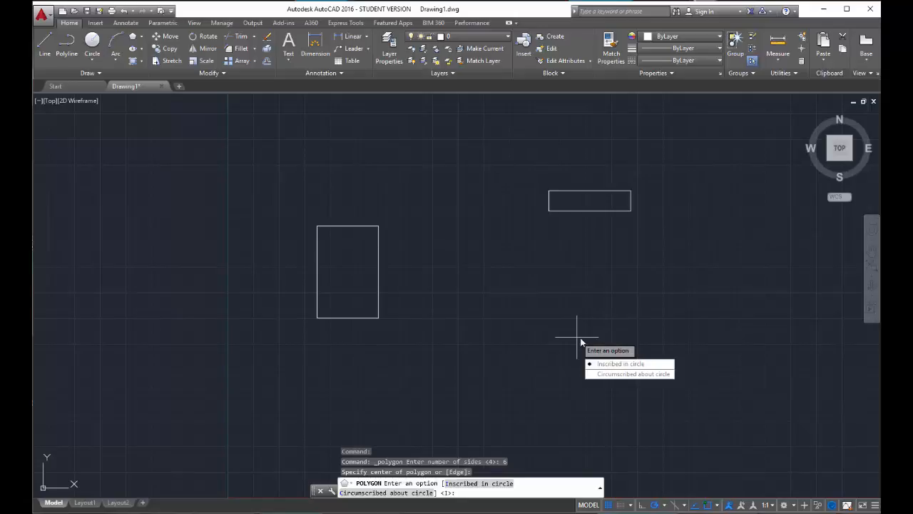
click(608, 366)
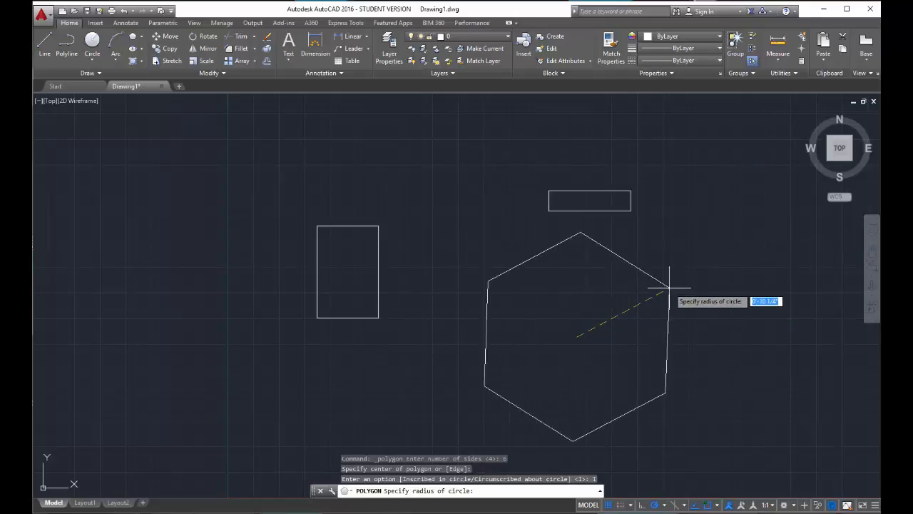
text(12)
key(Return)
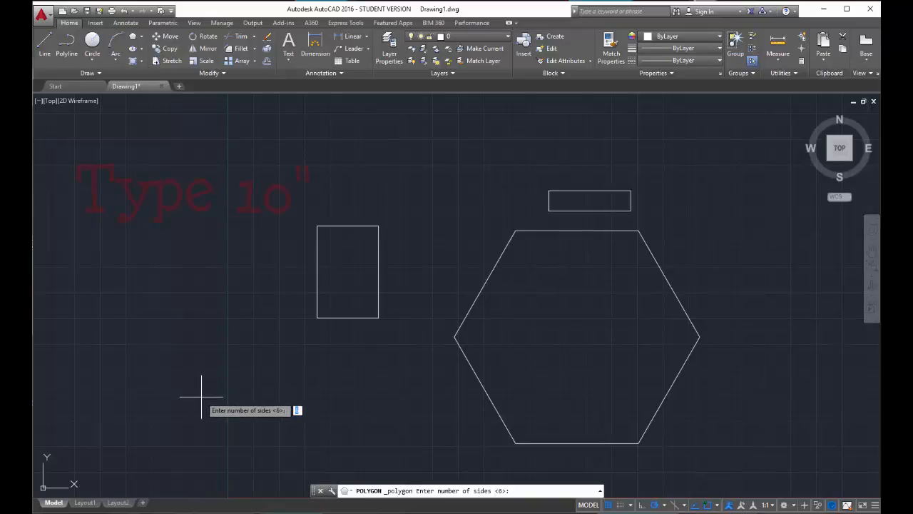
Draw a 10-sided polygon circumscribed about a circle, centred below and left of the 6" by 9" rectangle, sizing its radius freehand to clear that rectangle.
text(10)
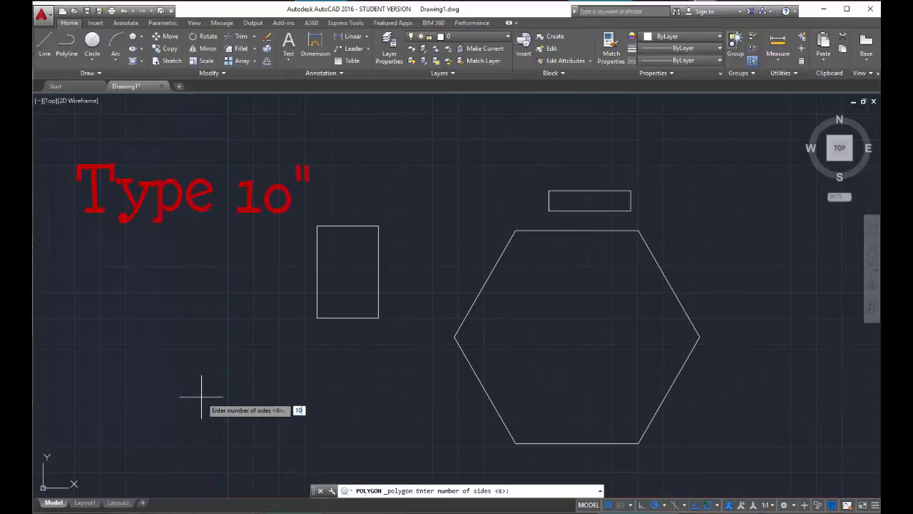
key(Return)
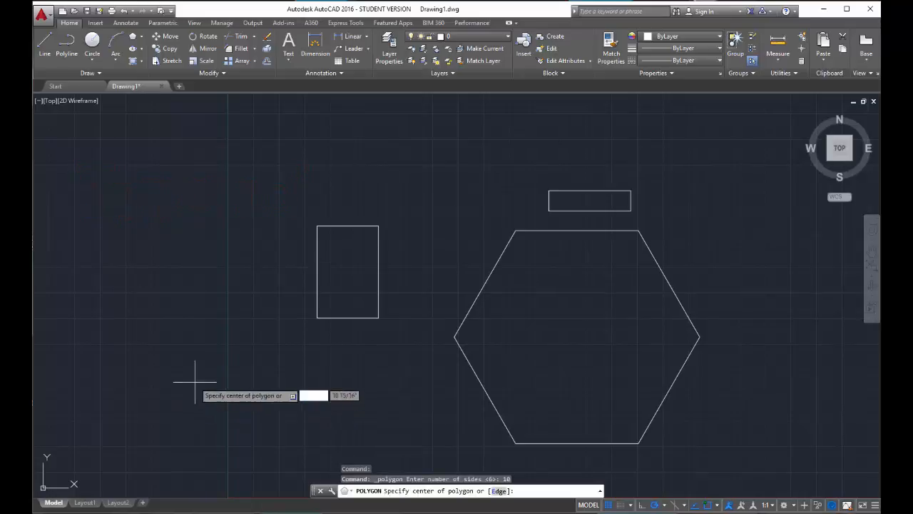
click(181, 362)
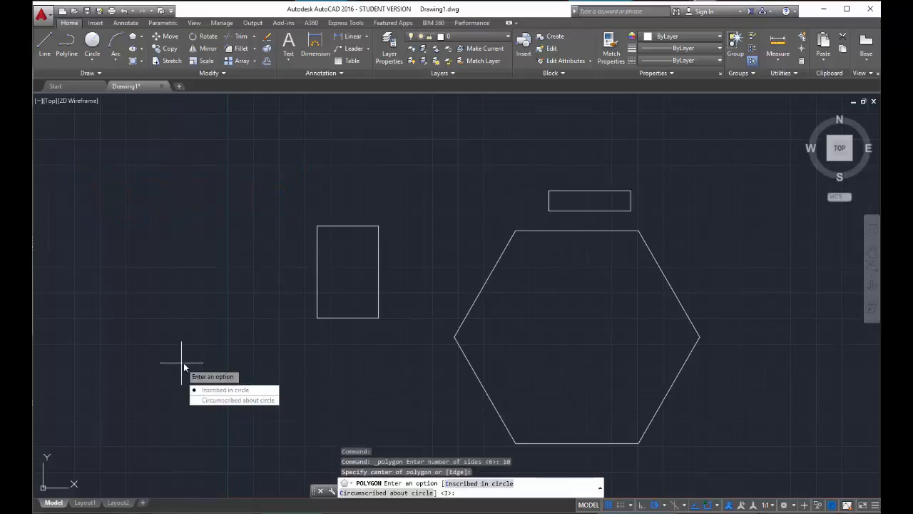
click(218, 401)
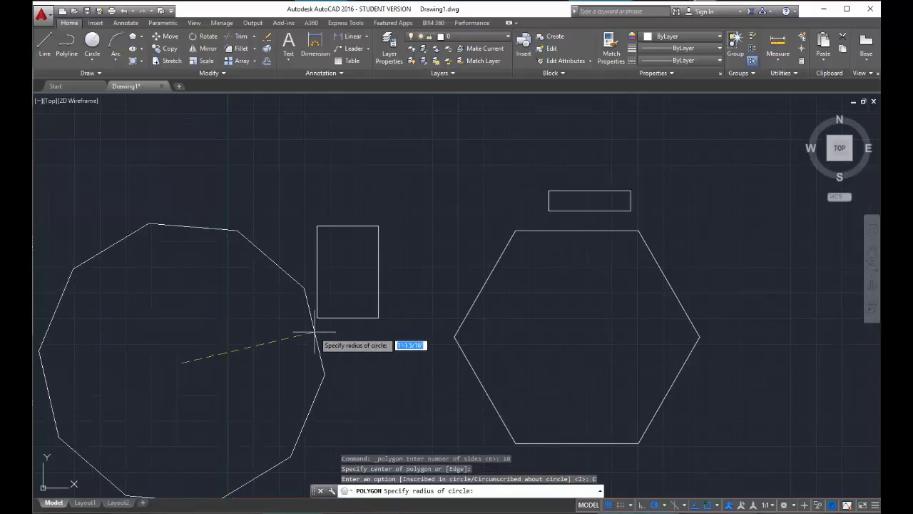
click(294, 346)
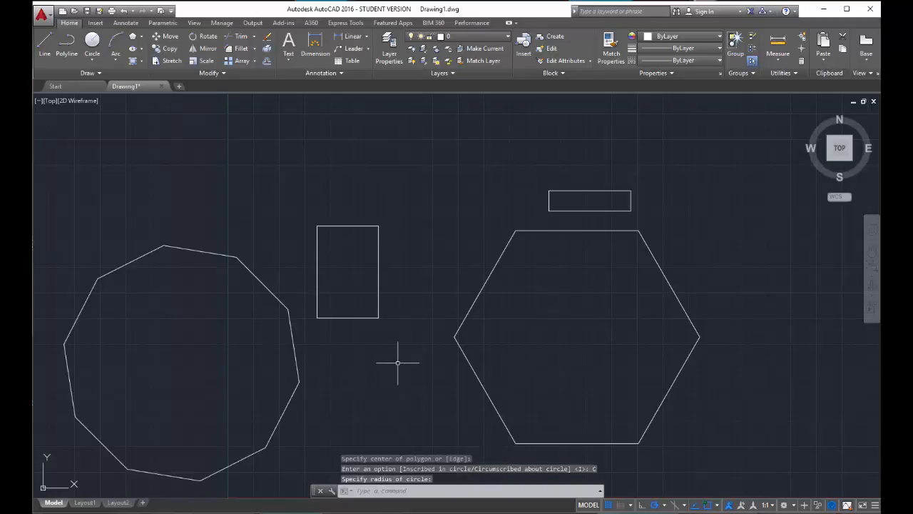